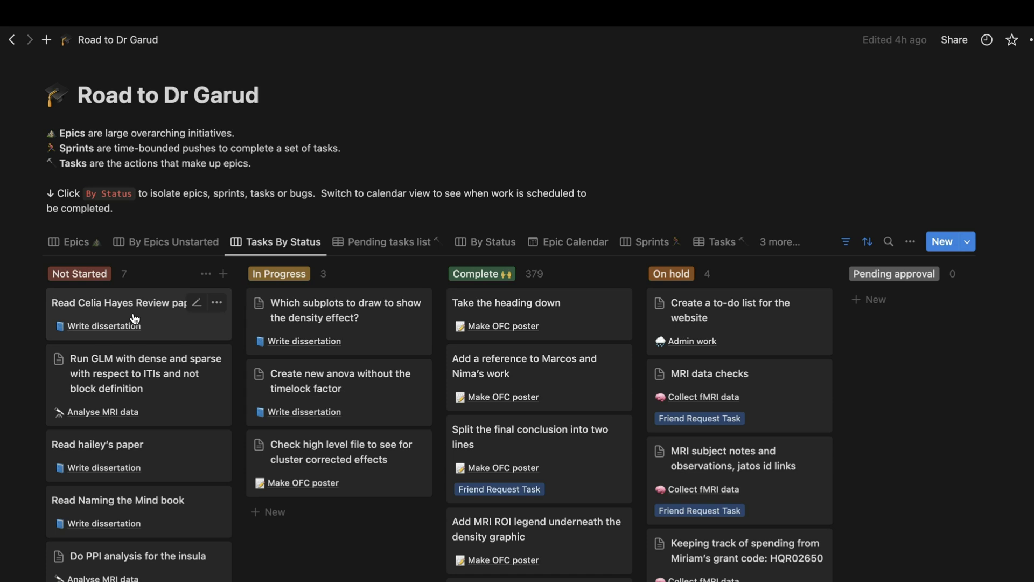
Drag the 'Read … Review paper' card from Not Started to the top of In Progress
left_click_drag(135, 318, 304, 306)
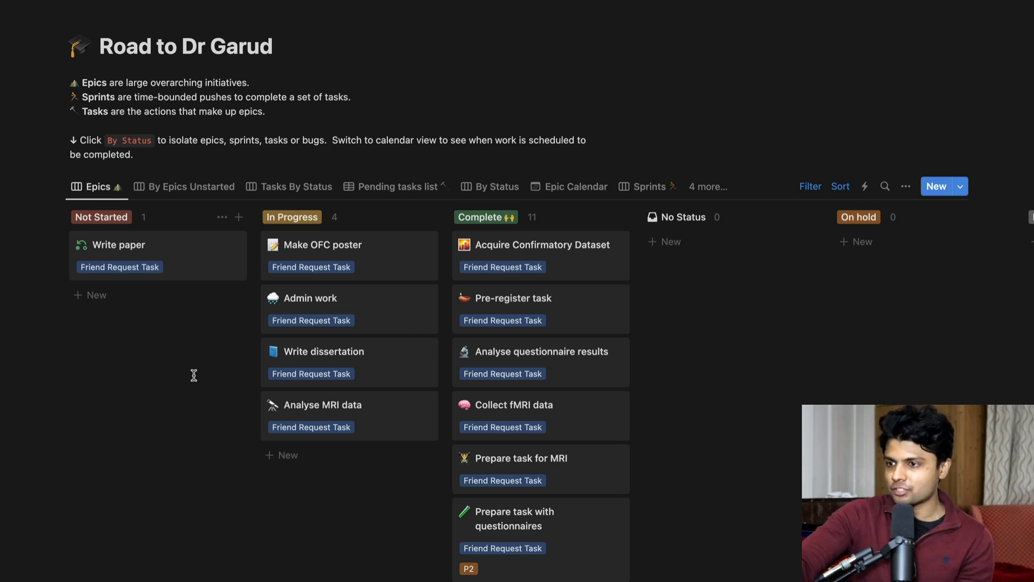
Scroll through the Epics board to review the epics grouped by status
scroll(194, 375, "down", 2)
scroll(194, 375, "up", 2)
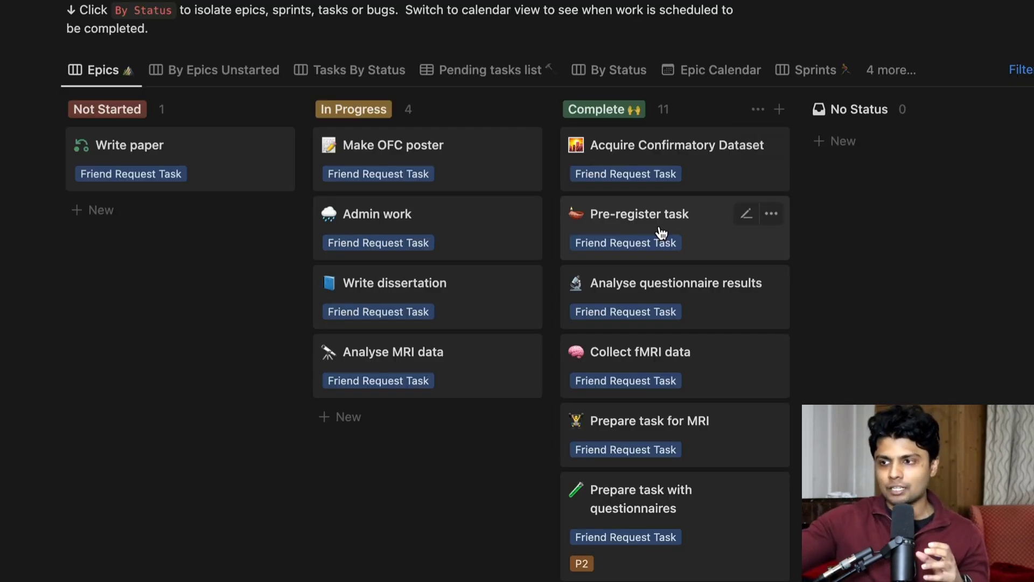
Switch to the Tasks By Status board and preview the pre-registration and replication samples task
left_click(377, 81)
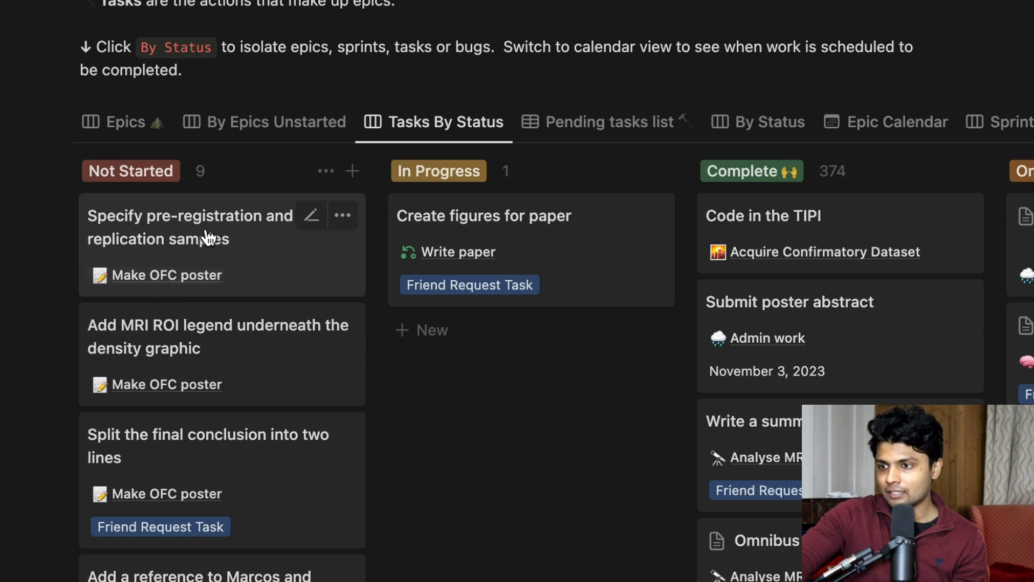
left_click(207, 237)
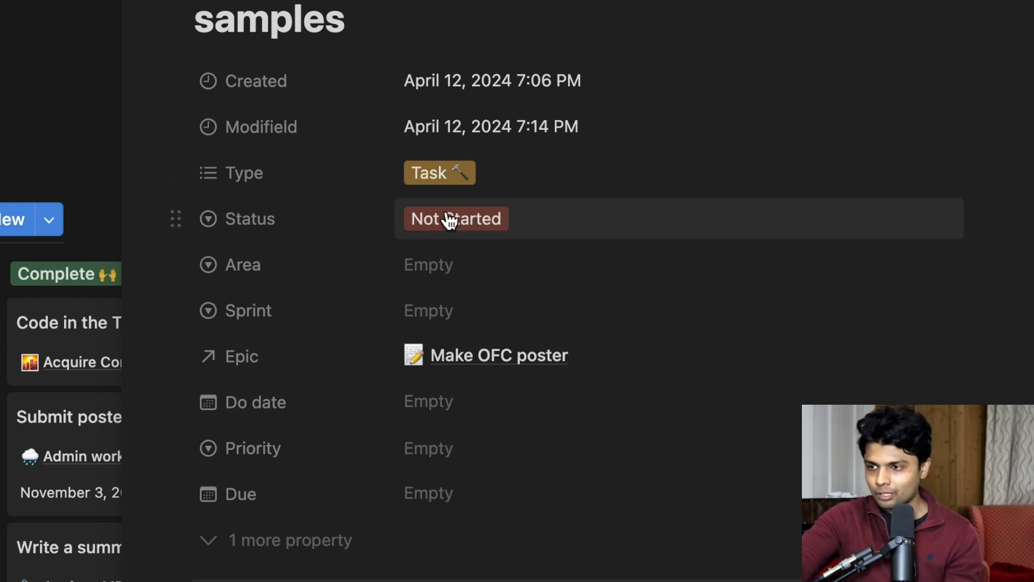
key("Escape")
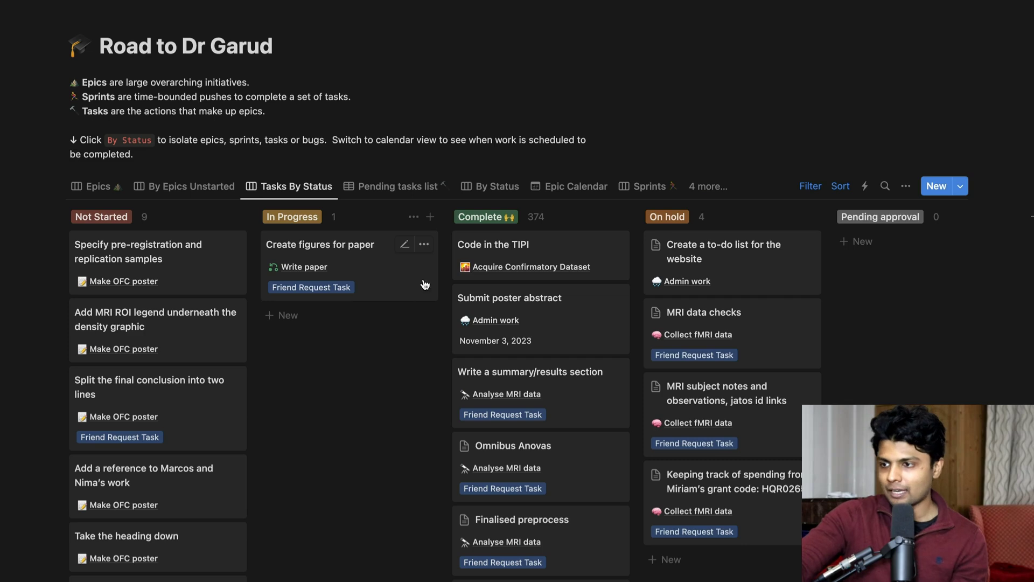
Start the Create figures for paper task as an empty page and return to the board
left_click(425, 284)
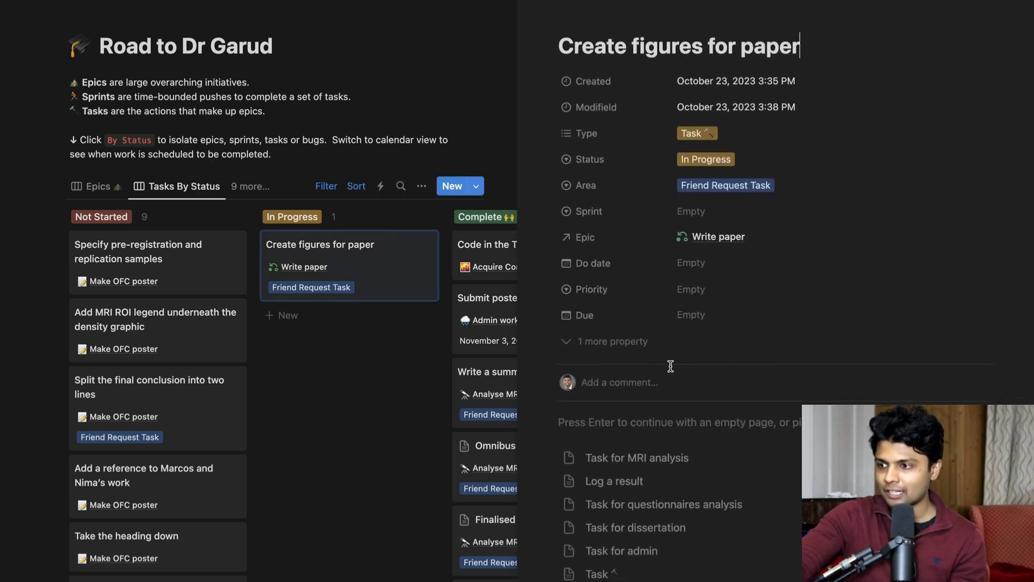
key("Return")
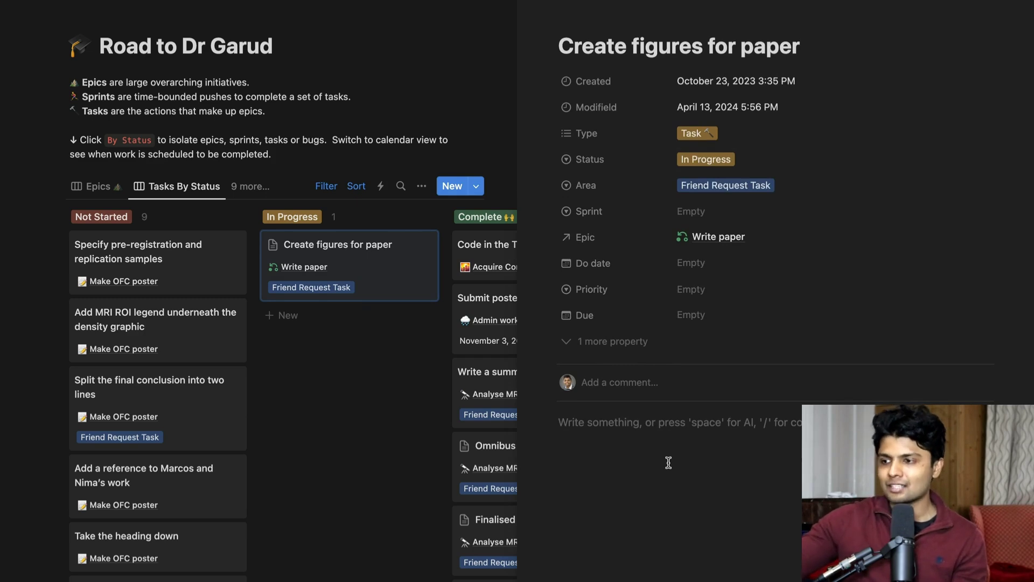
left_click(359, 510)
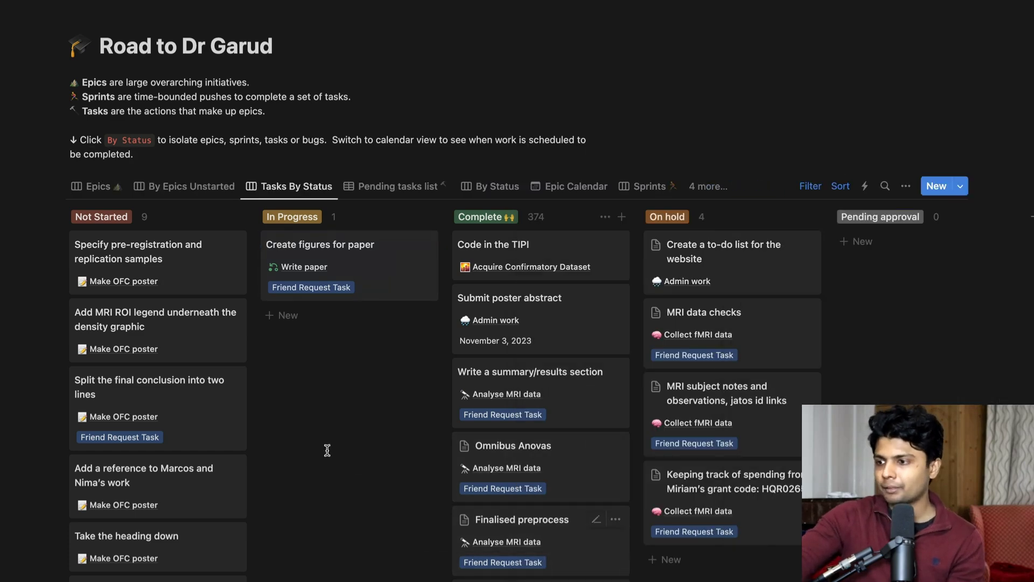
Open the Omnibus Anovas task and scroll through its Anova notes and Friendliness box plots
left_click(513, 452)
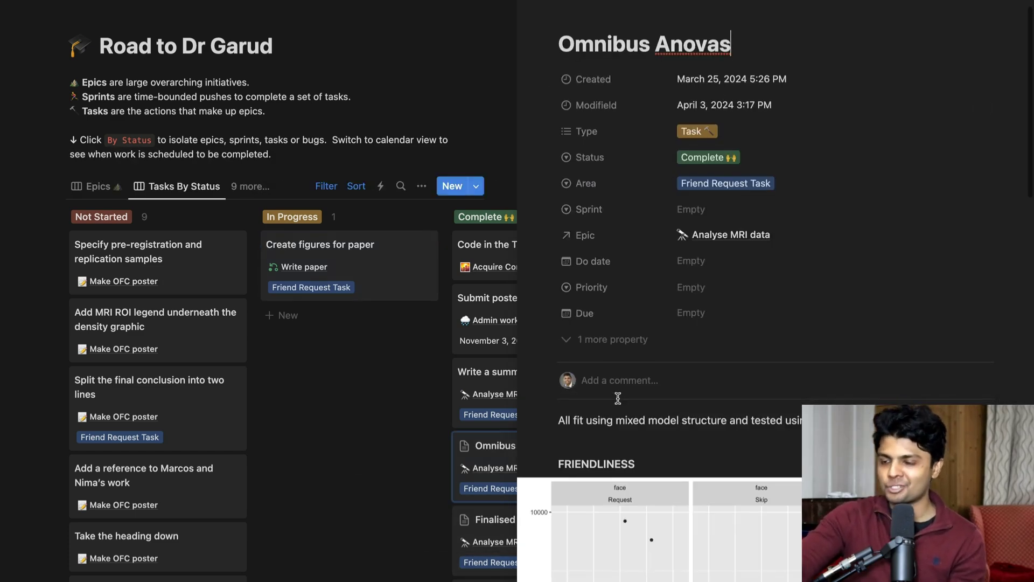
scroll(620, 407, "down", 5)
scroll(619, 404, "down", 6)
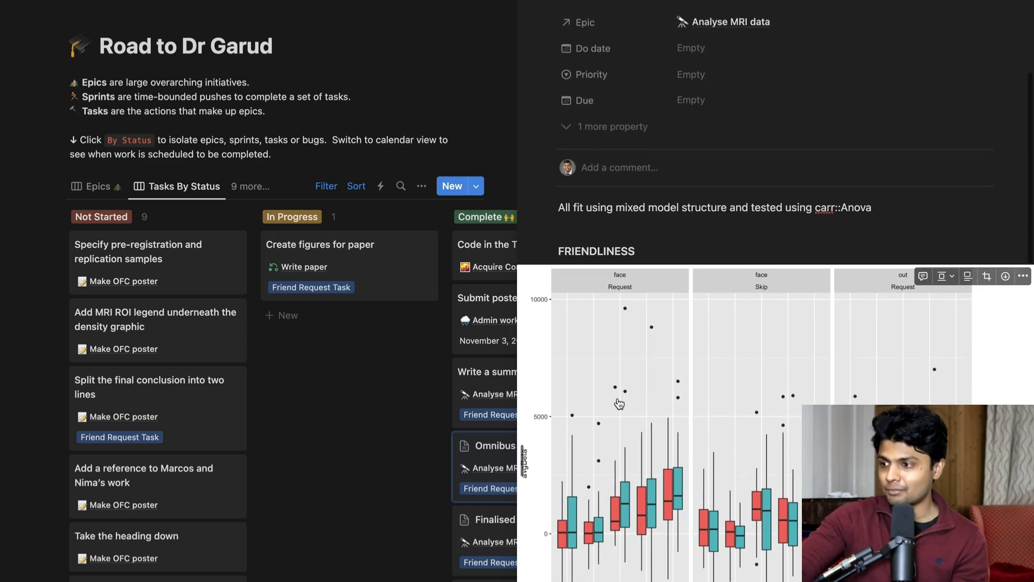
scroll(756, 218, "up", 10)
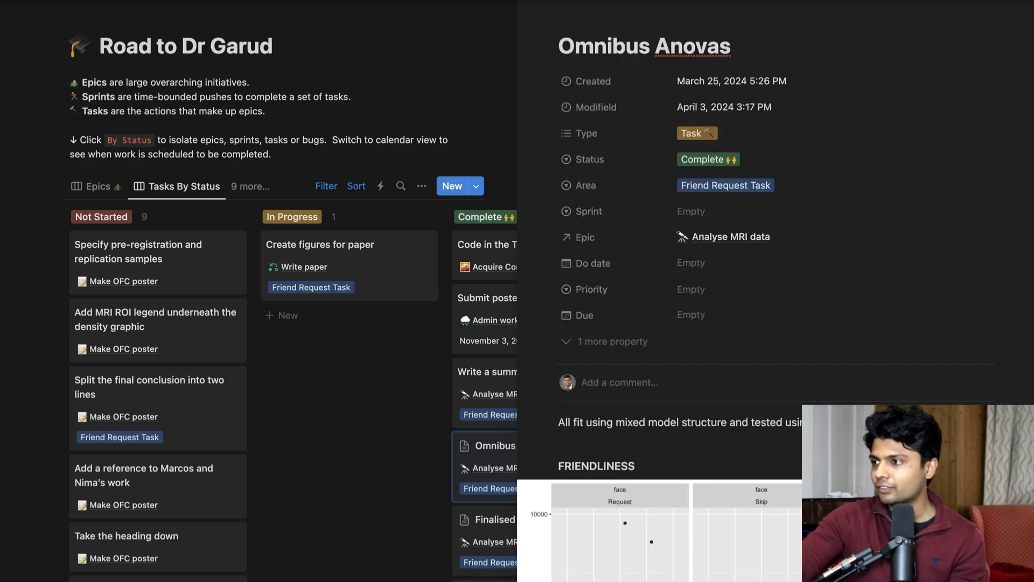
Review the page's Publish-to-web and Share invite options in the Share popup
left_click(917, 2)
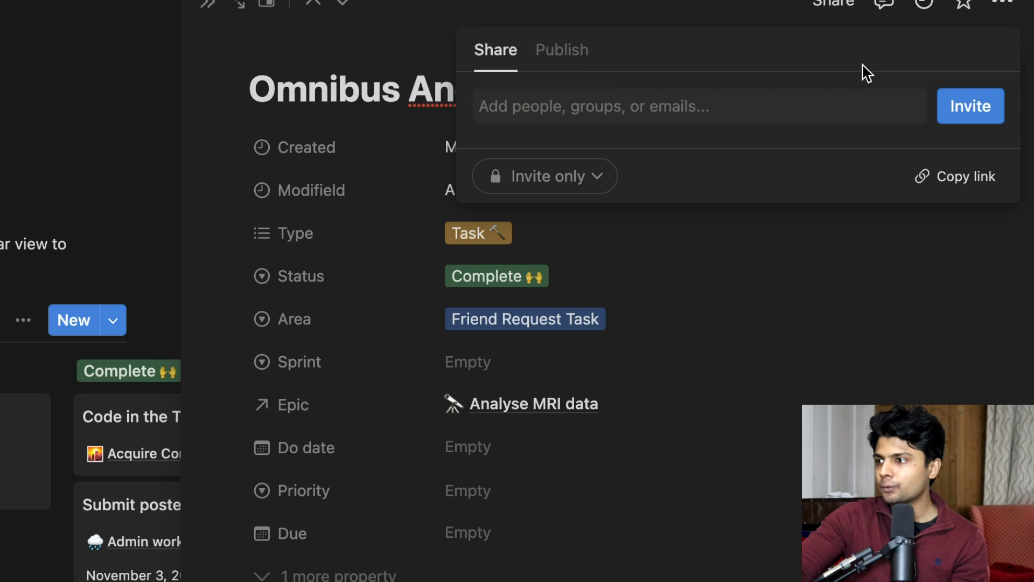
left_click(580, 59)
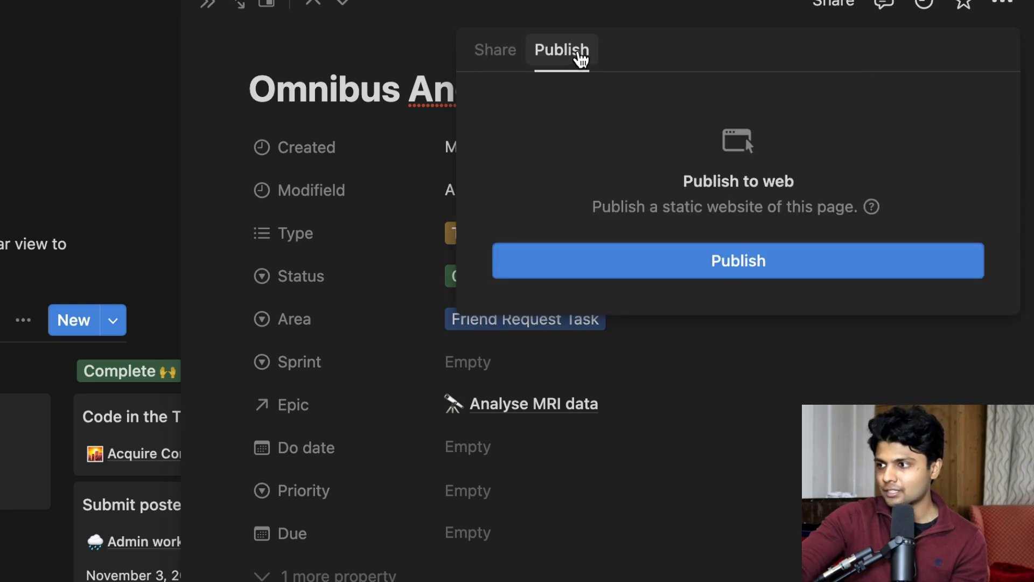
left_click(497, 65)
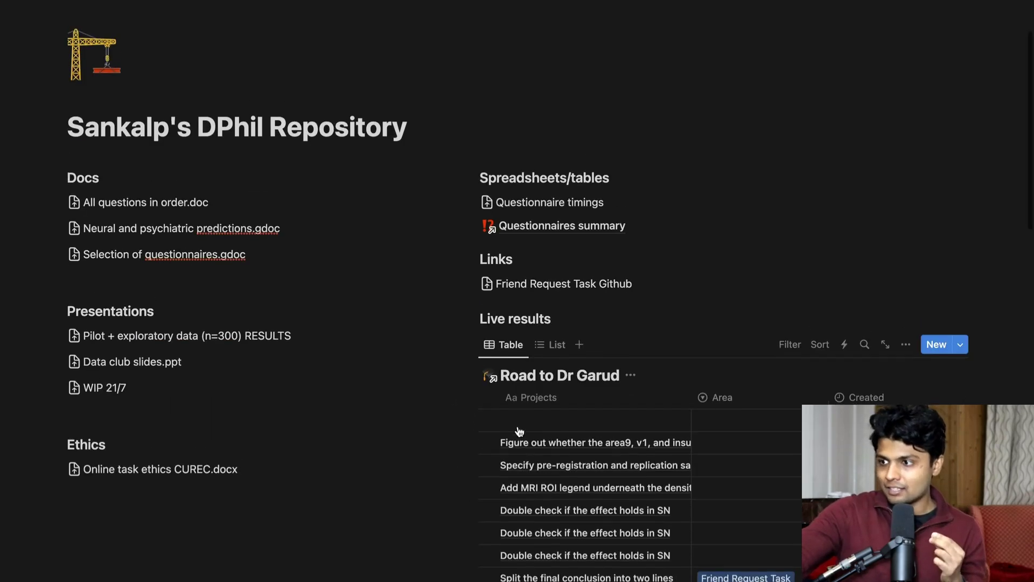
Browse the Questionnaires summary table, then scroll back up to the Live results task table
scroll(634, 294, "up", 2)
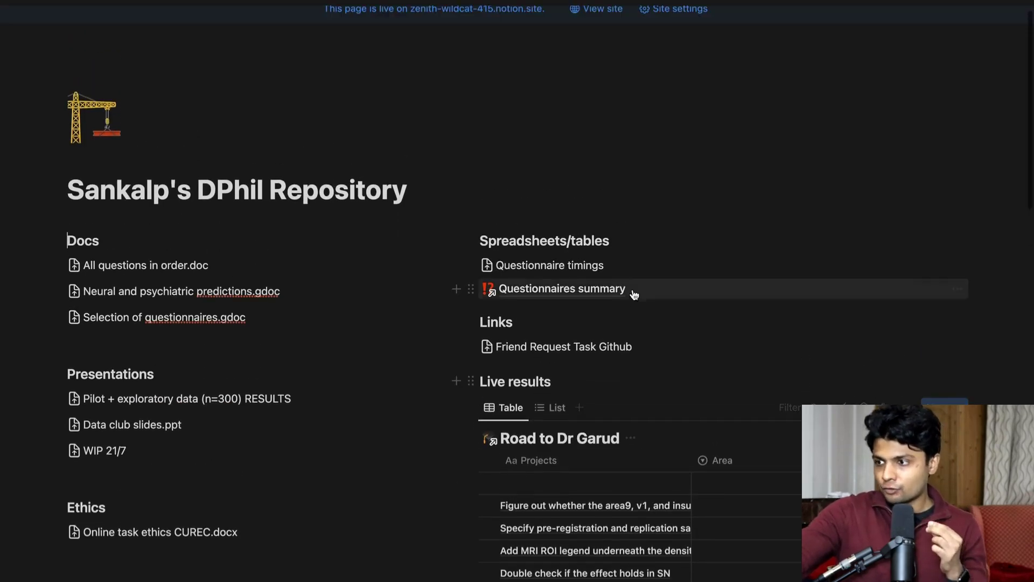
left_click(514, 302)
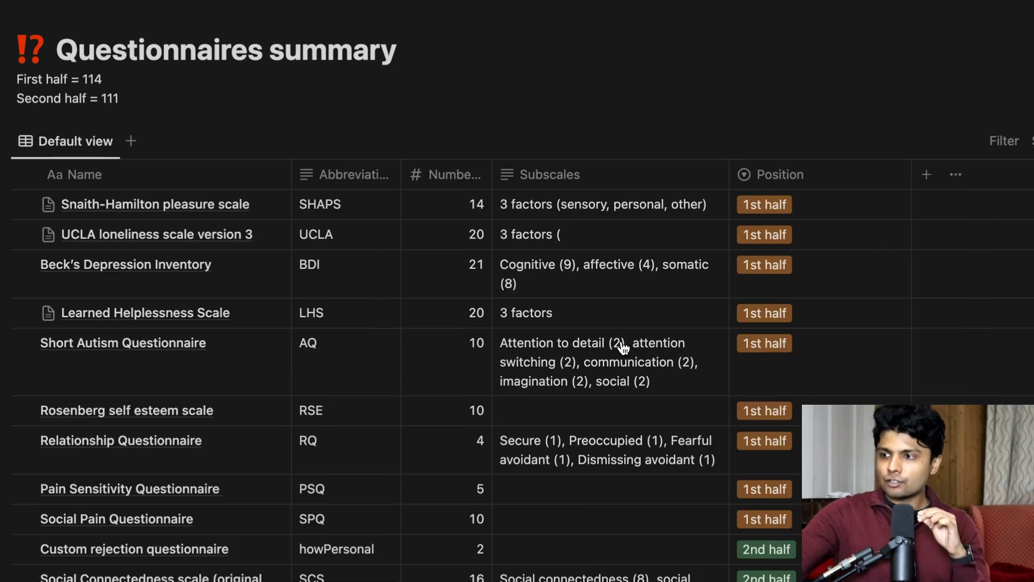
scroll(624, 348, "down", 5)
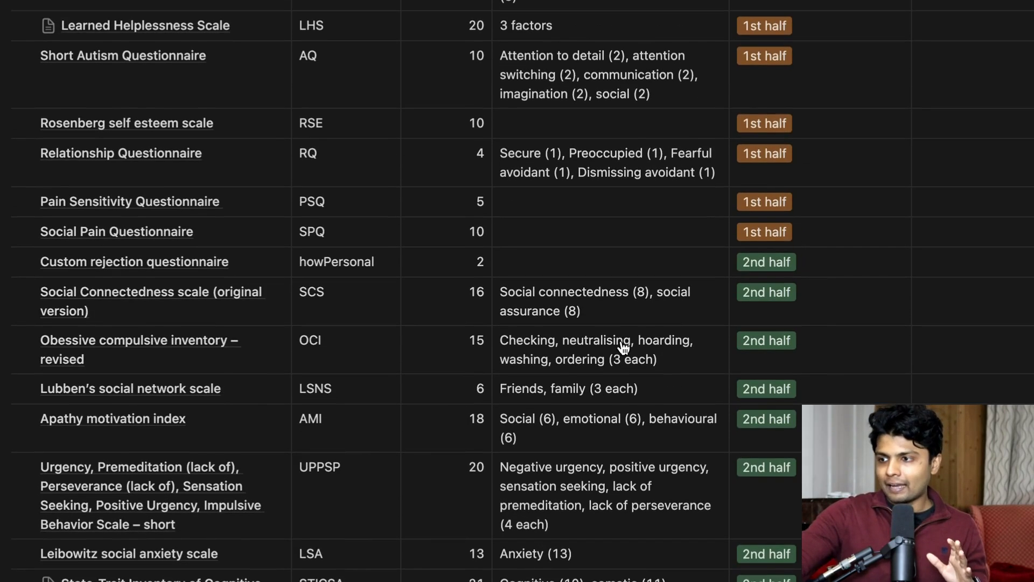
scroll(575, 266, "up", 3)
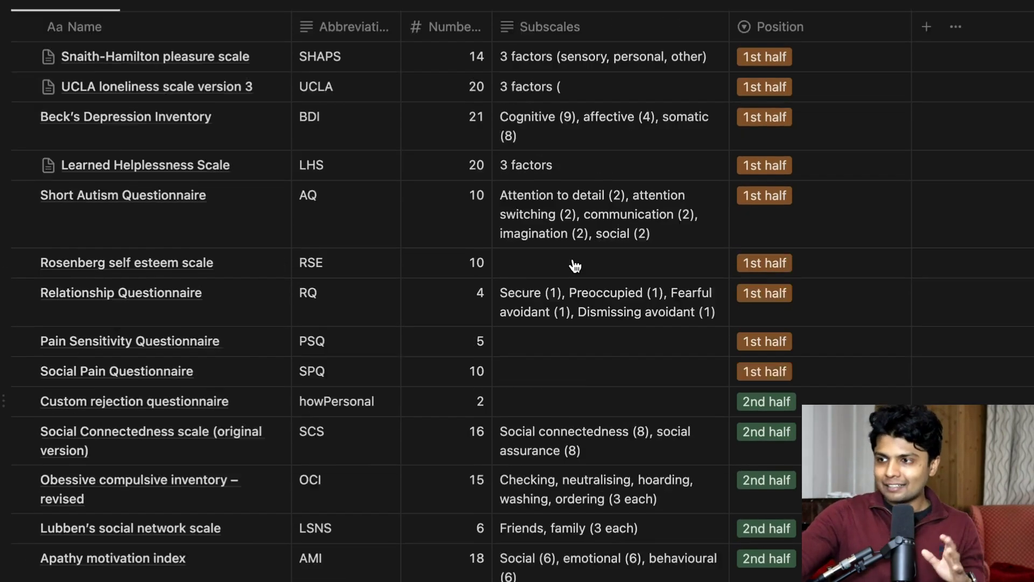
scroll(575, 266, "up", 3)
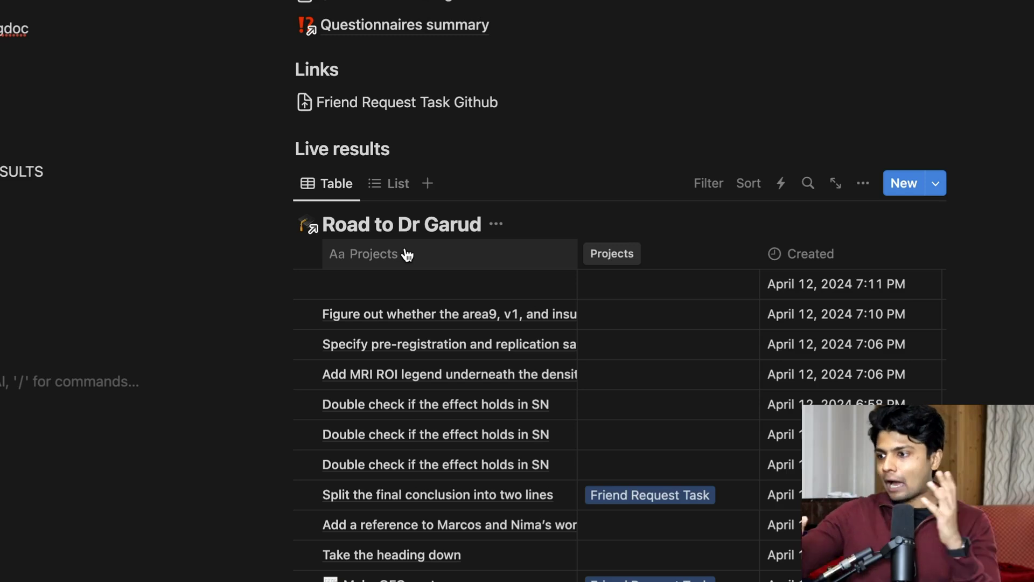
scroll(601, 370, "down", 2)
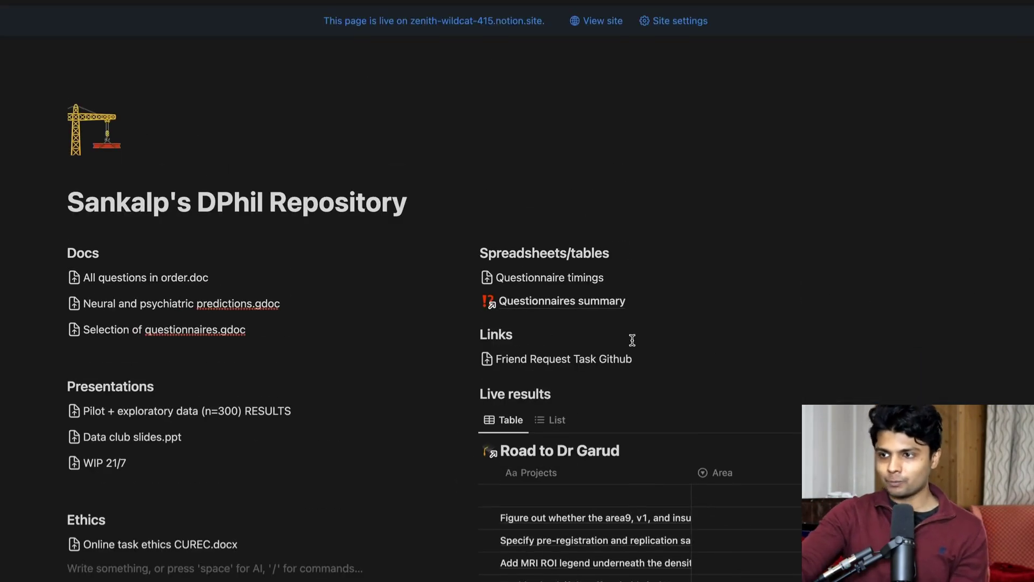
scroll(634, 342, "down", 1)
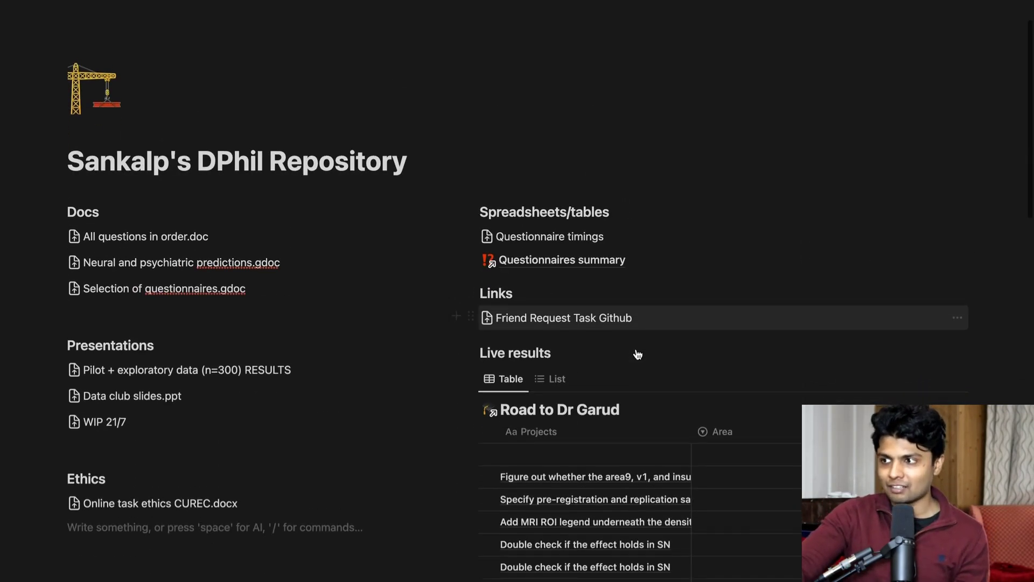
scroll(636, 348, "up", 1)
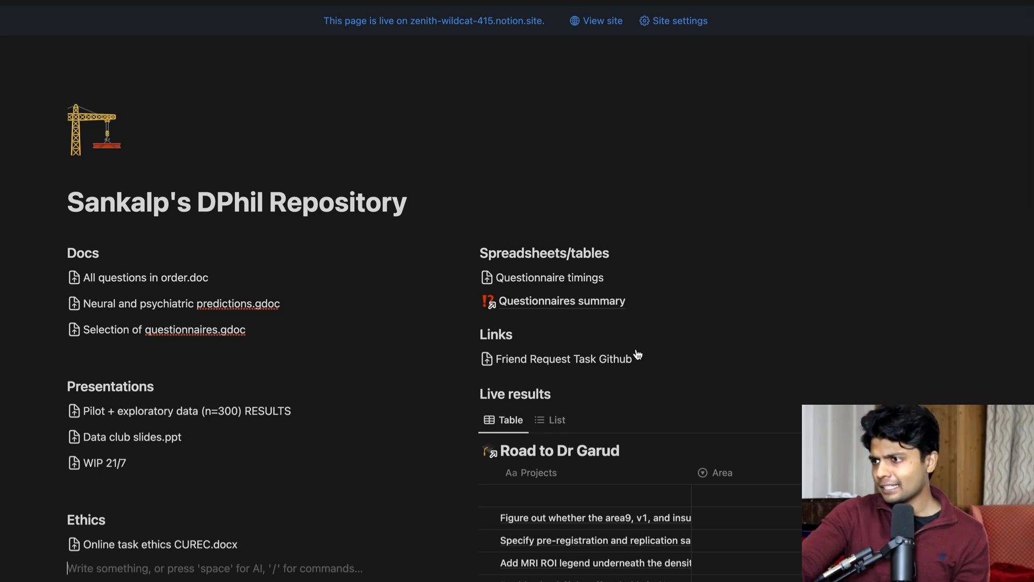
scroll(635, 353, "down", 2)
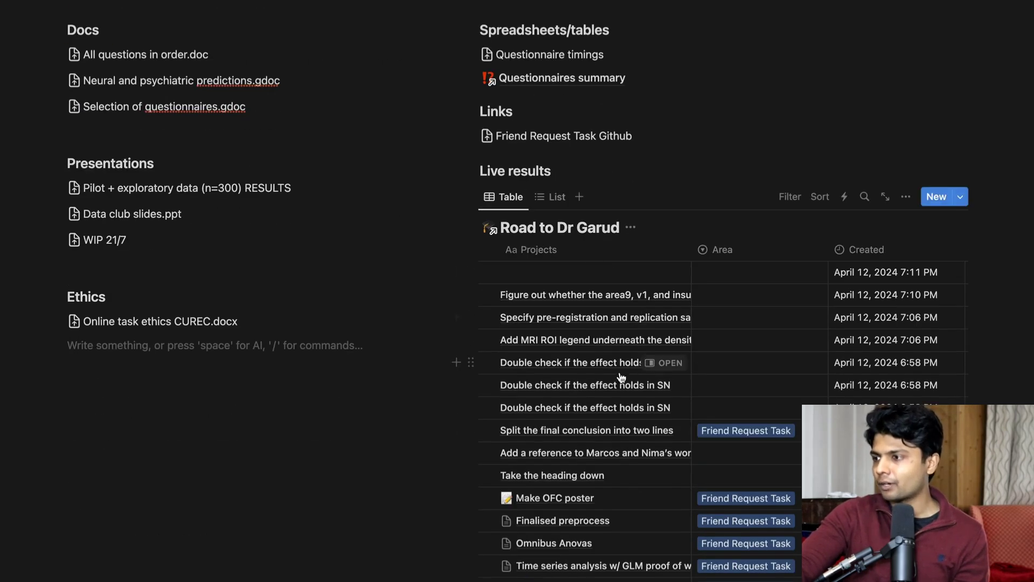
scroll(619, 338, "up", 2)
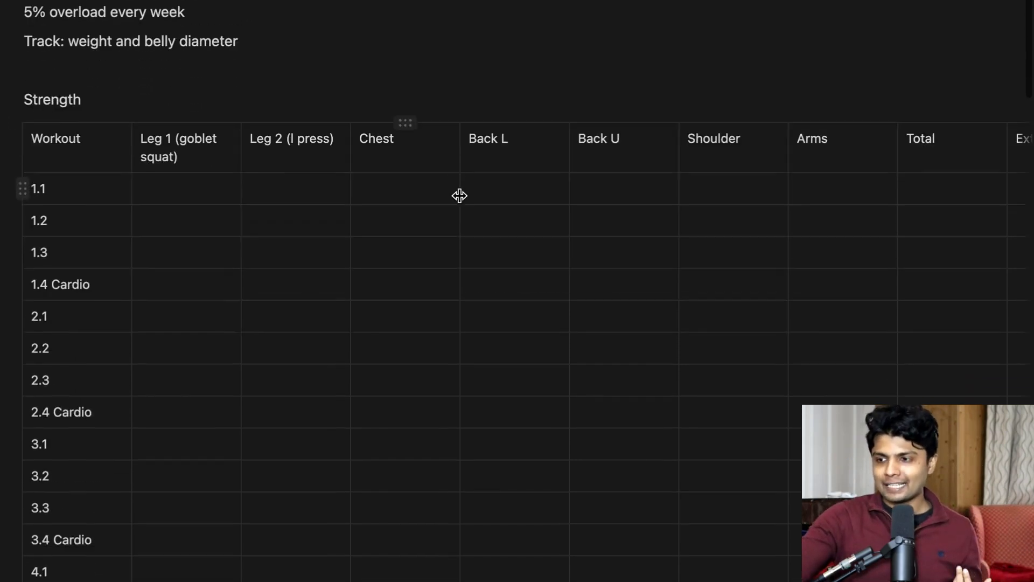
scroll(460, 195, "right", 5)
scroll(460, 195, "down", 3)
scroll(460, 195, "left", 5)
scroll(460, 196, "down", 5)
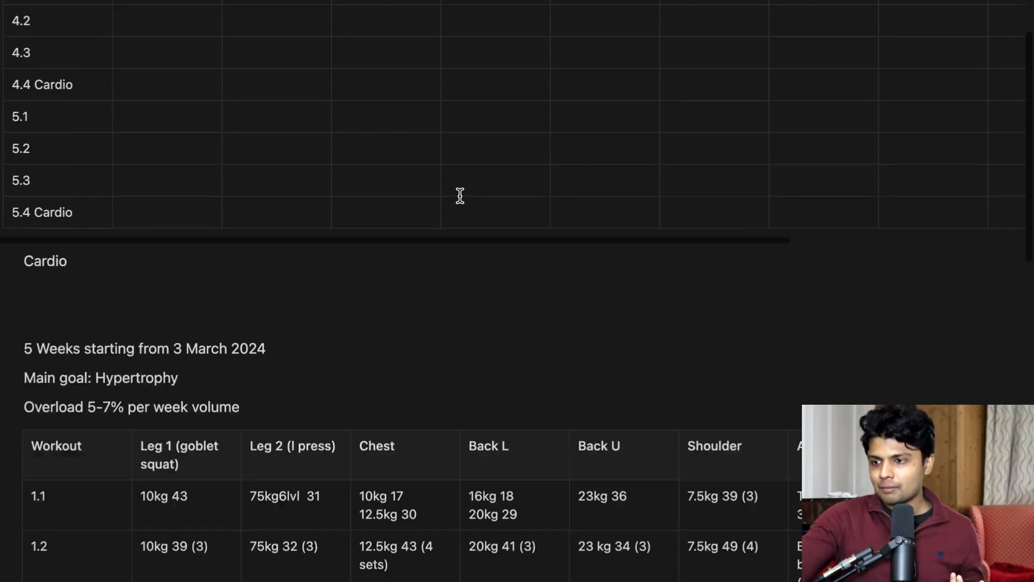
scroll(460, 195, "up", 10)
scroll(460, 196, "up", 2)
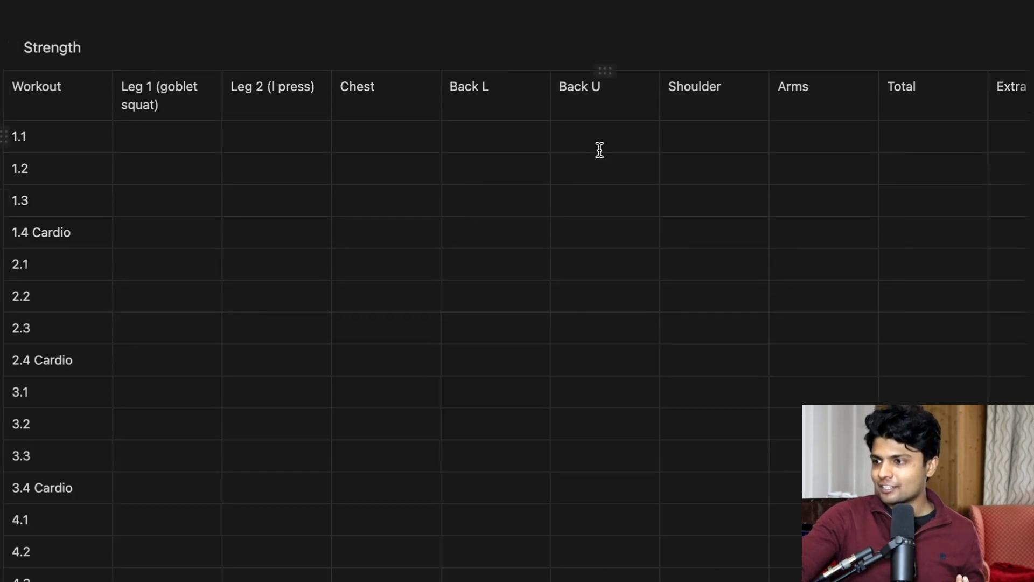
scroll(598, 151, "right", 5)
scroll(600, 150, "left", 4)
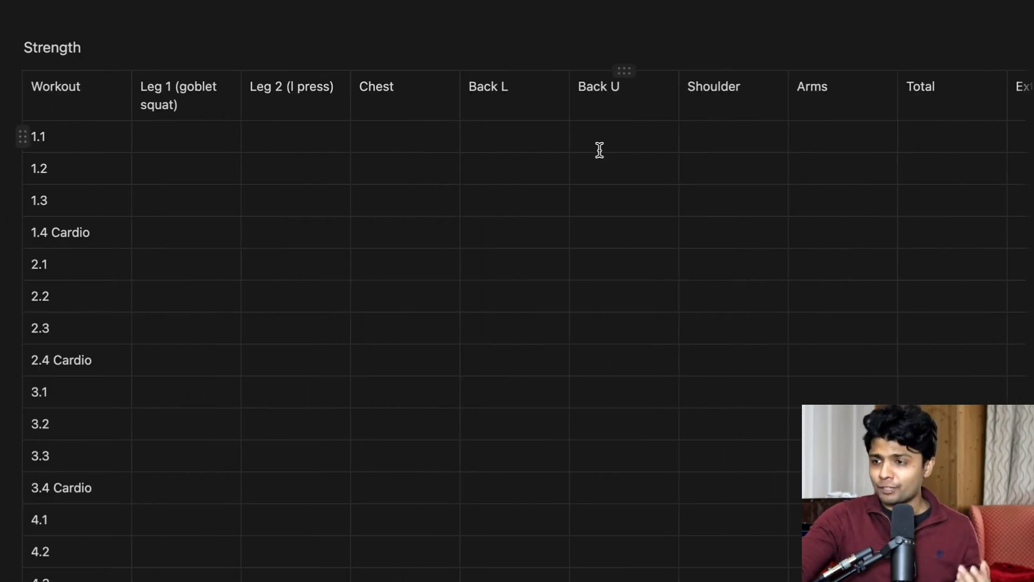
scroll(599, 150, "up", 2)
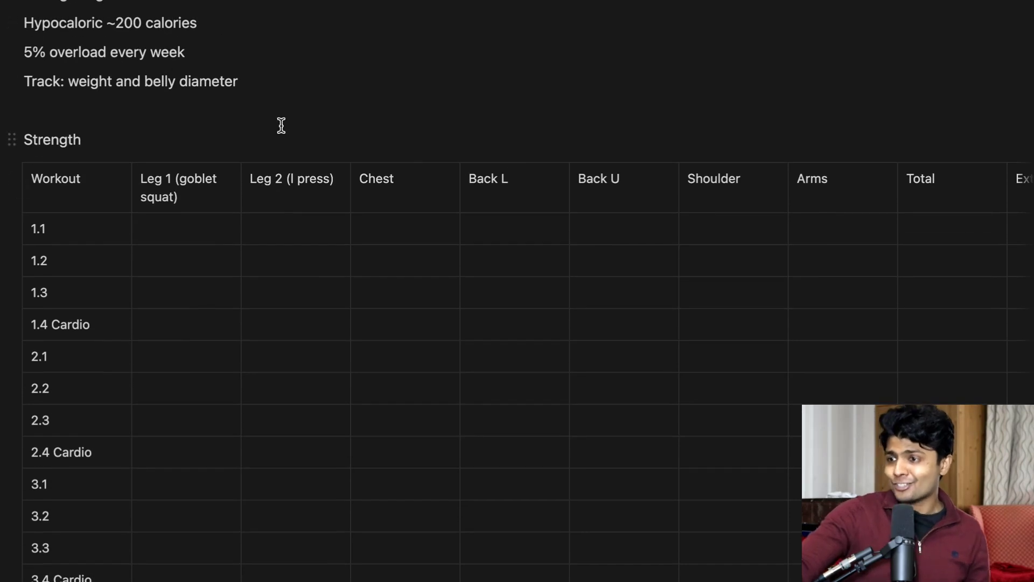
scroll(247, 149, "up", 3)
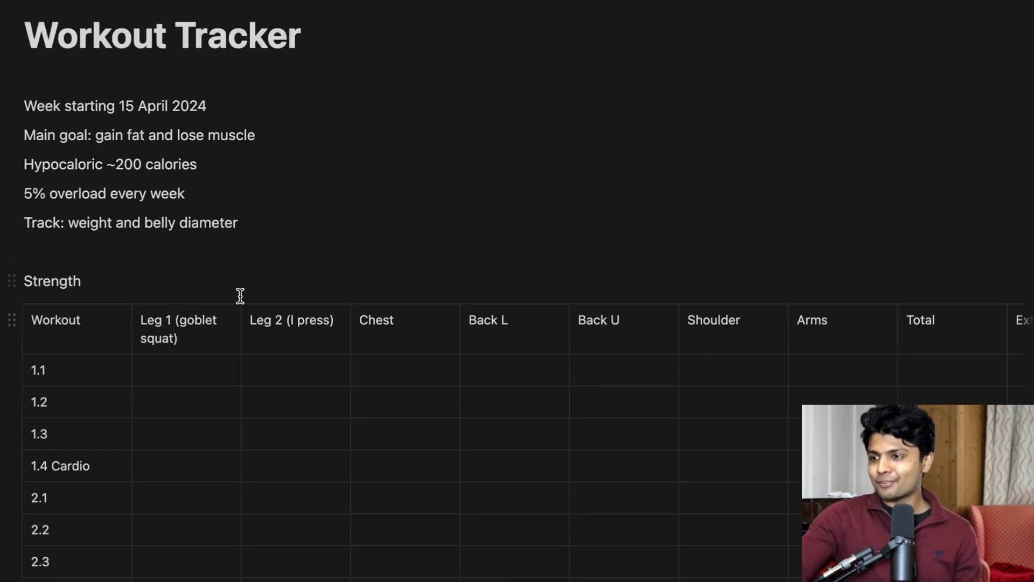
scroll(240, 296, "down", 20)
scroll(240, 296, "up", 6)
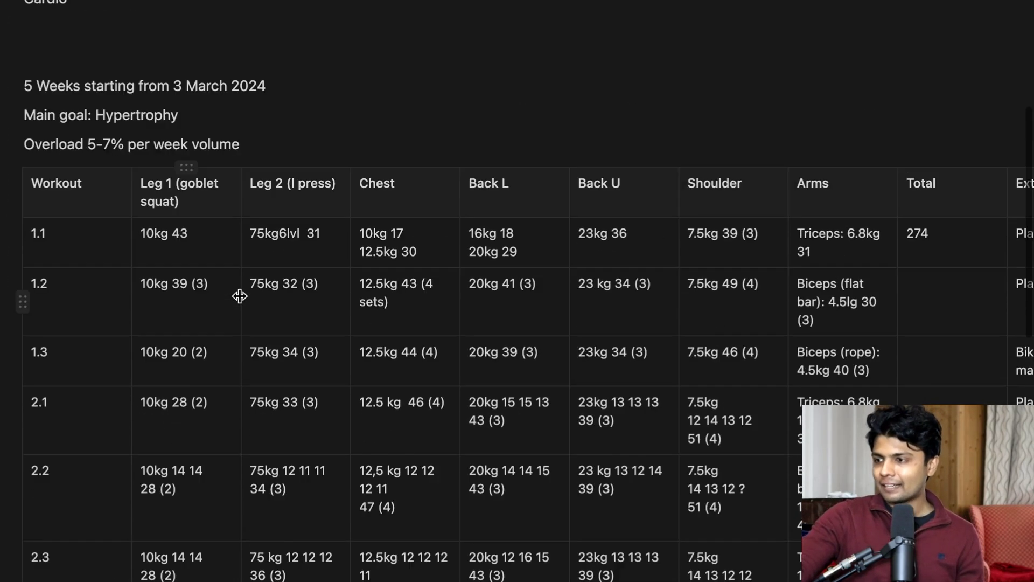
scroll(240, 295, "down", 7)
scroll(240, 296, "right", 2)
scroll(239, 295, "left", 2)
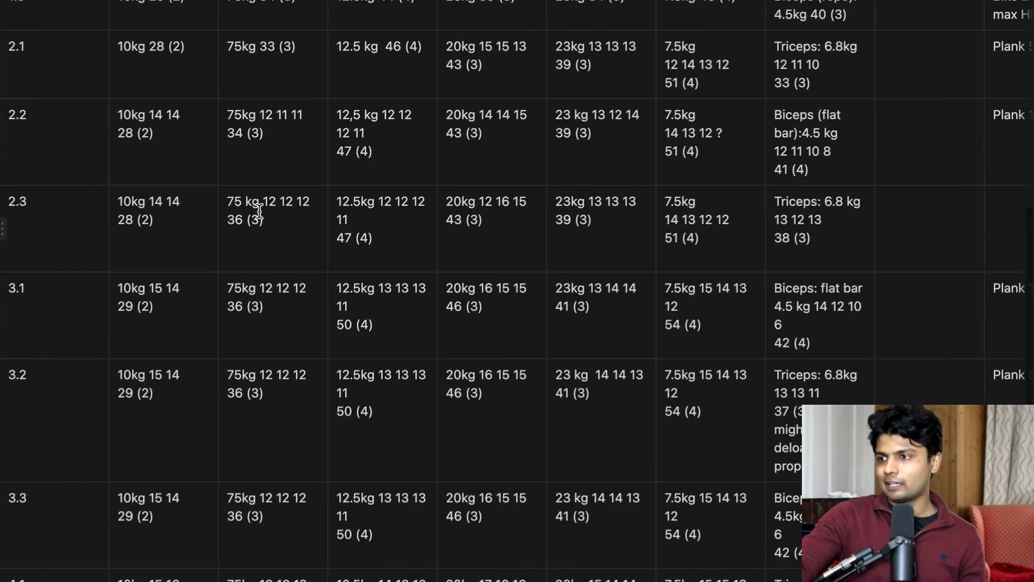
scroll(261, 212, "up", 1)
scroll(261, 212, "right", 2)
scroll(219, 184, "up", 3)
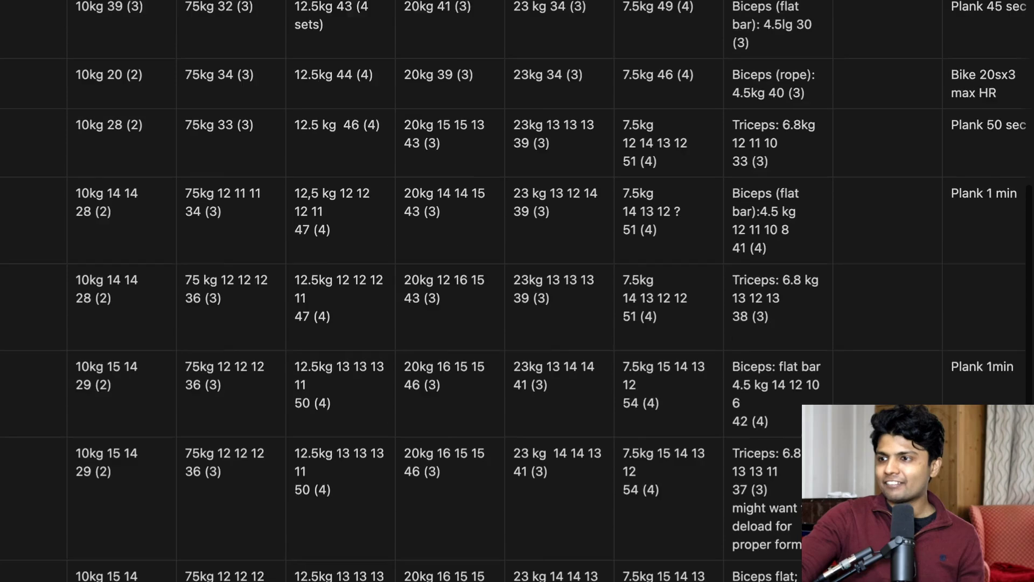
scroll(117, 22, "up", 2)
scroll(262, 44, "right", 2)
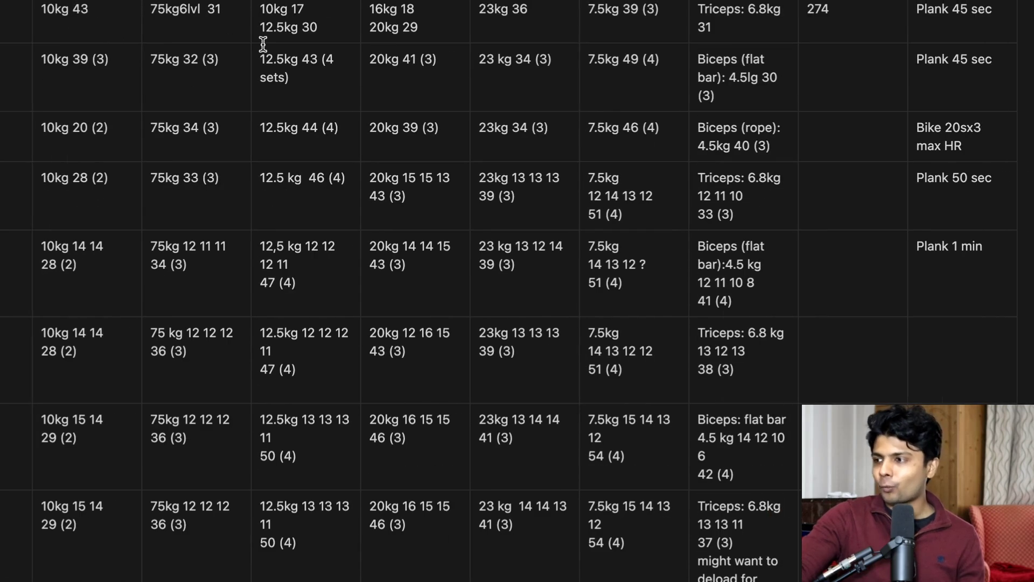
scroll(263, 44, "down", 3)
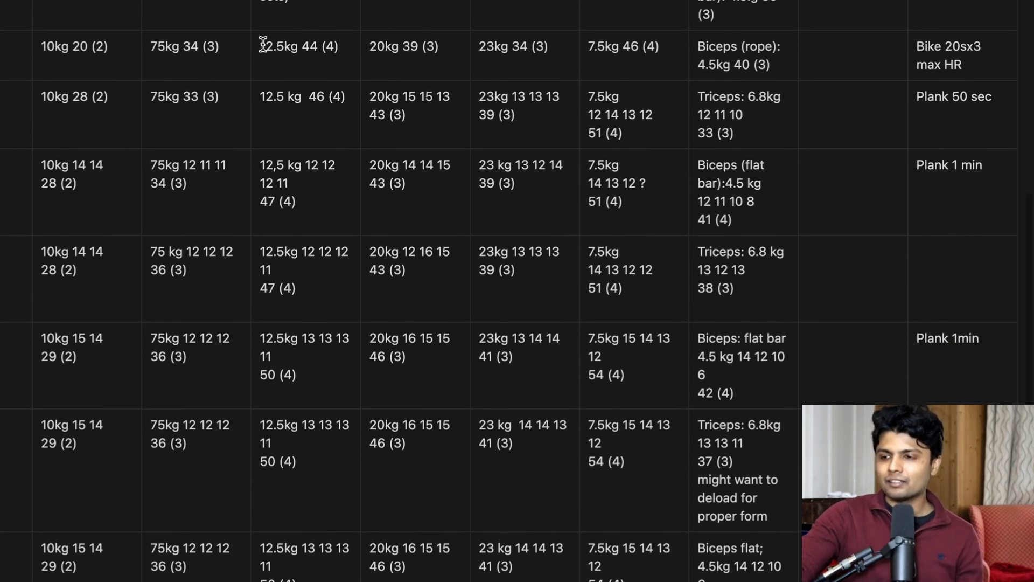
scroll(263, 44, "down", 3)
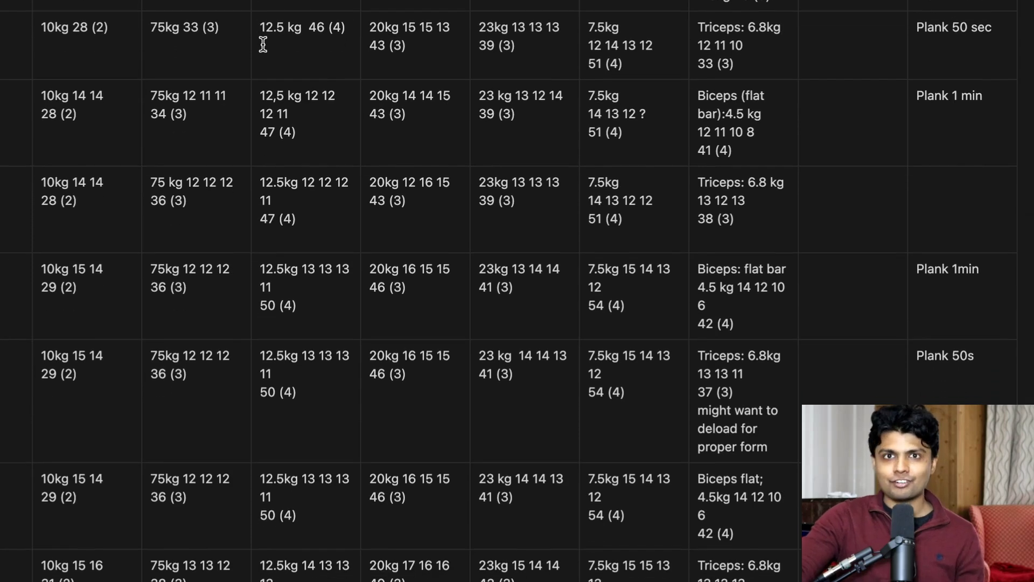